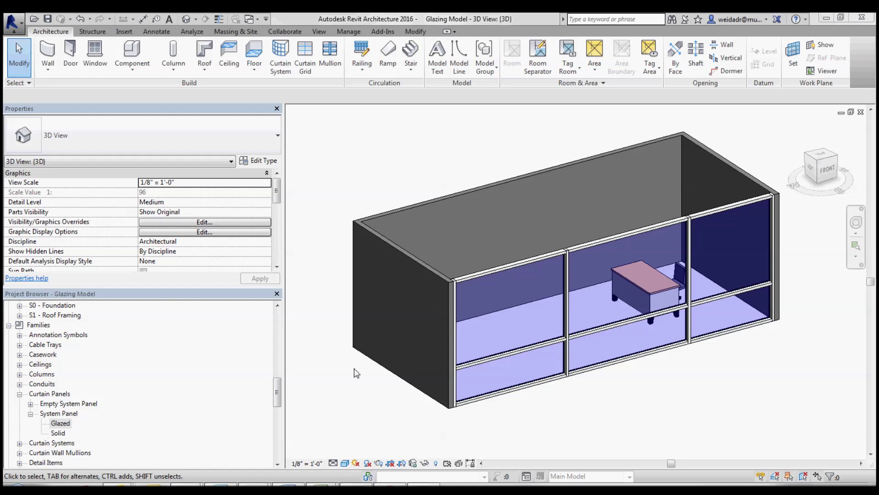
Select a glazed curtain panel and view its Glazed System Panel type properties, which use Glass material
left_click(506, 356)
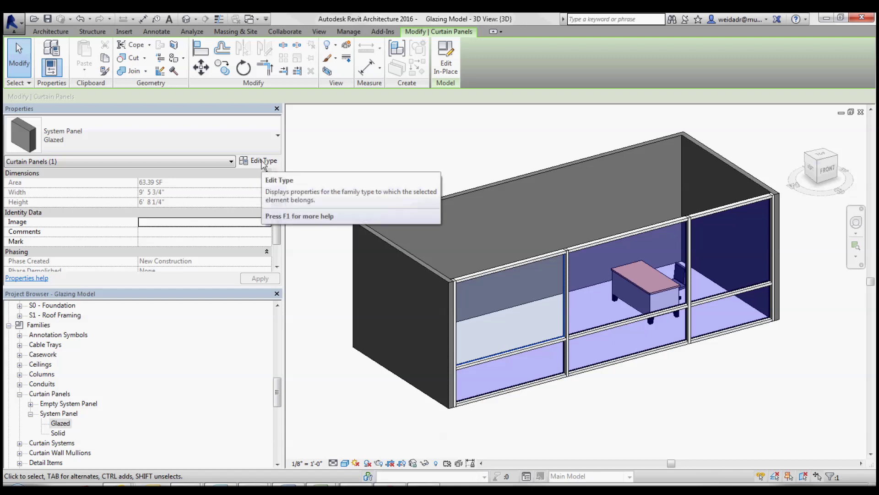
left_click(264, 162)
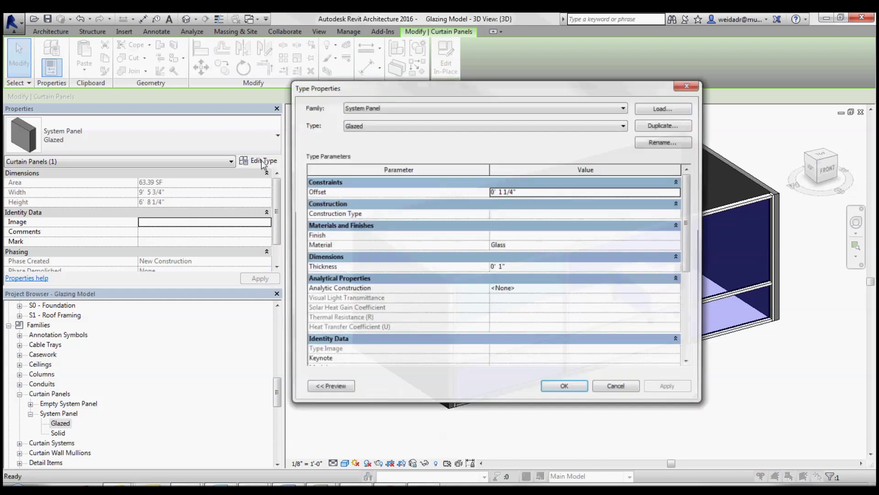
left_click(462, 126)
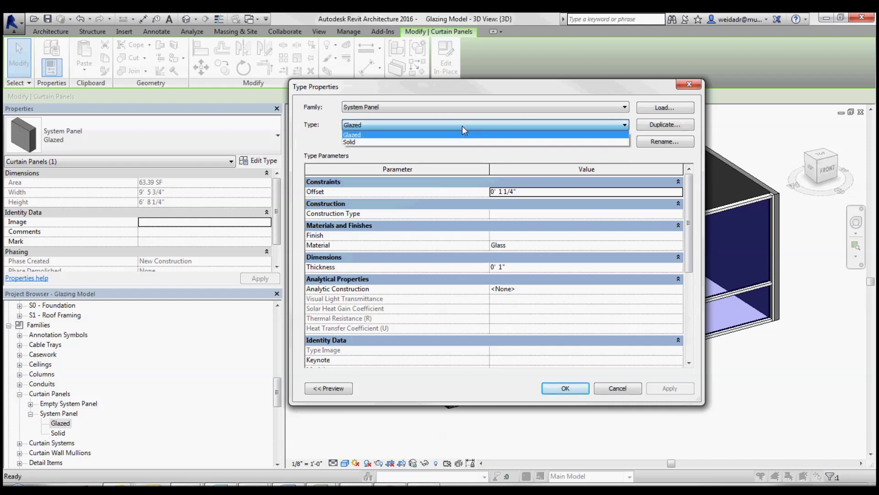
left_click(462, 125)
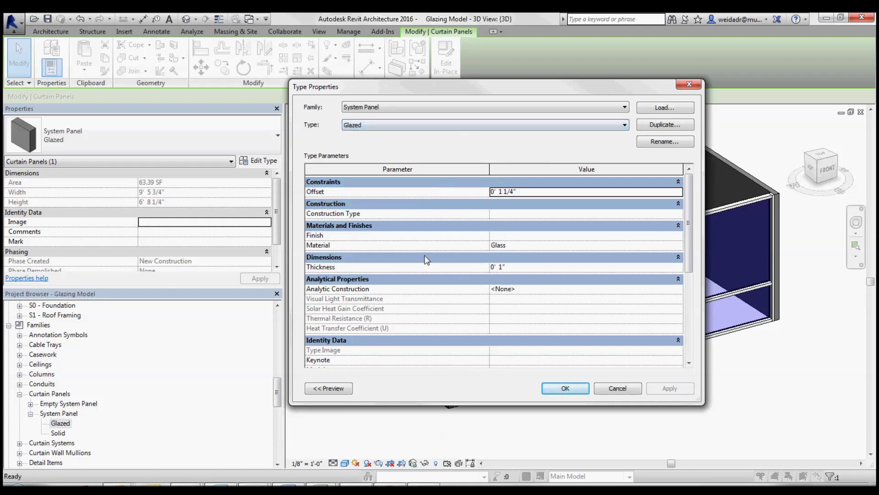
Open the material browser from the Glass value and select Glazing - Window Glazing on the Appearance tab
left_click(669, 246)
left_click(677, 245)
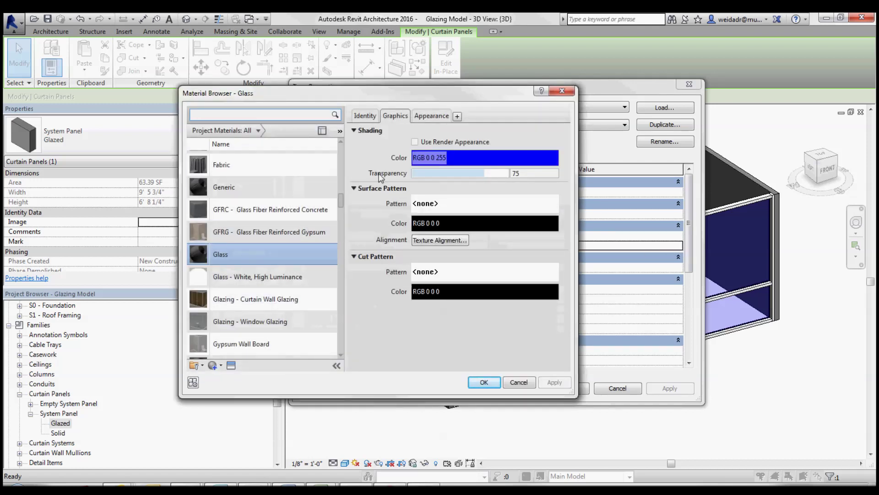
left_click(432, 116)
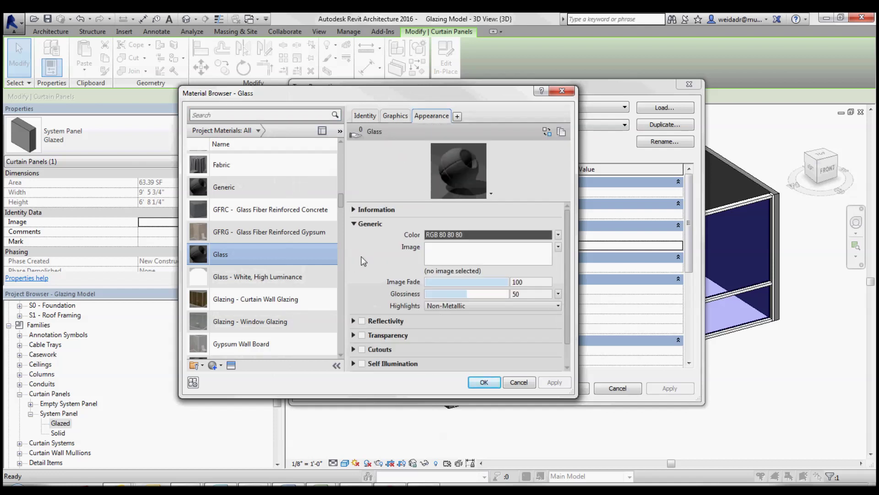
left_click(353, 224)
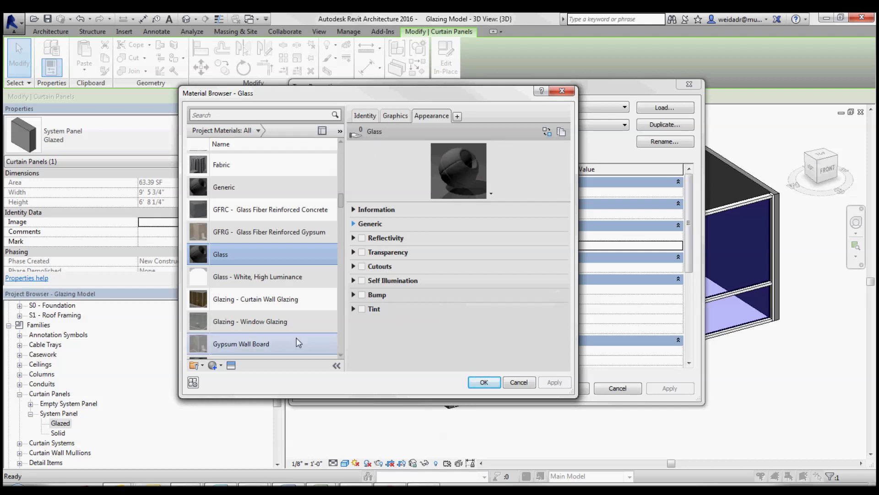
left_click(269, 324)
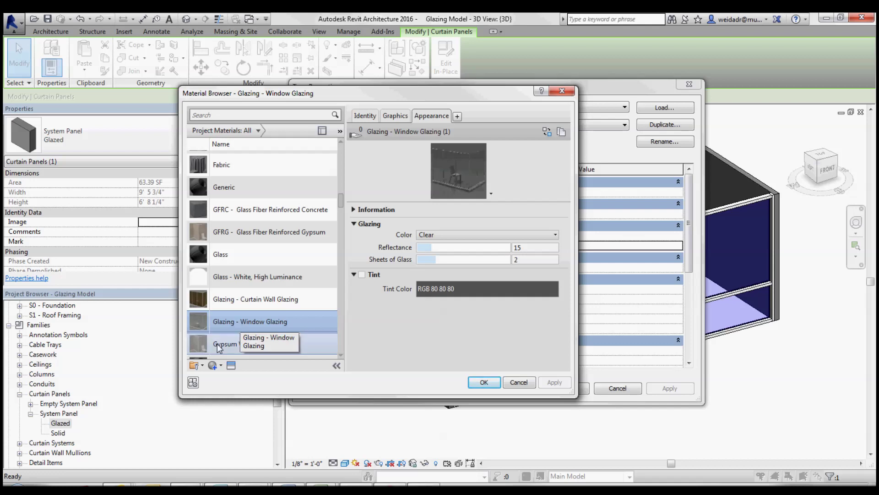
scroll(233, 344, "down", 1)
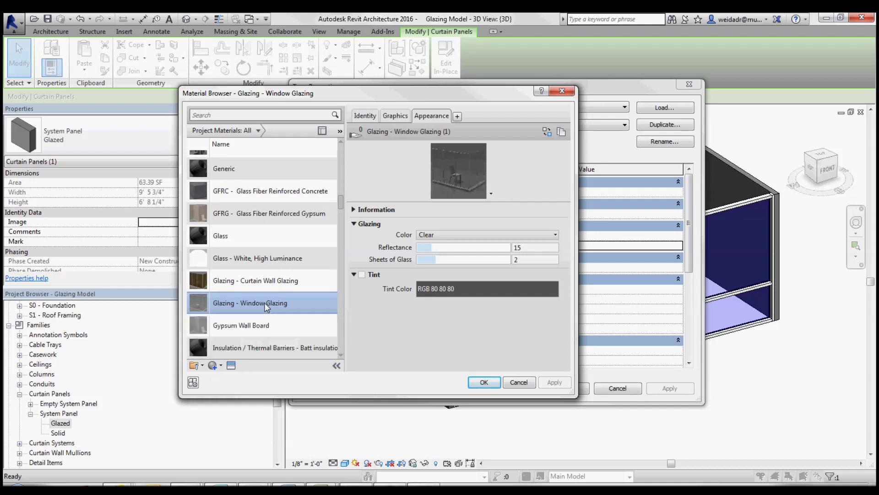
Duplicate Glazing - Window Glazing and select the new Glazing - Window Glazing(1) copy
right_click(239, 304)
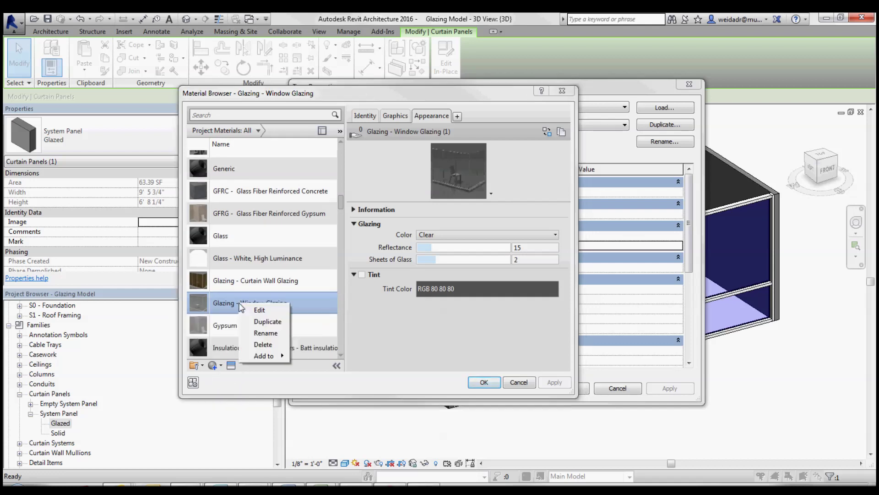
left_click(276, 325)
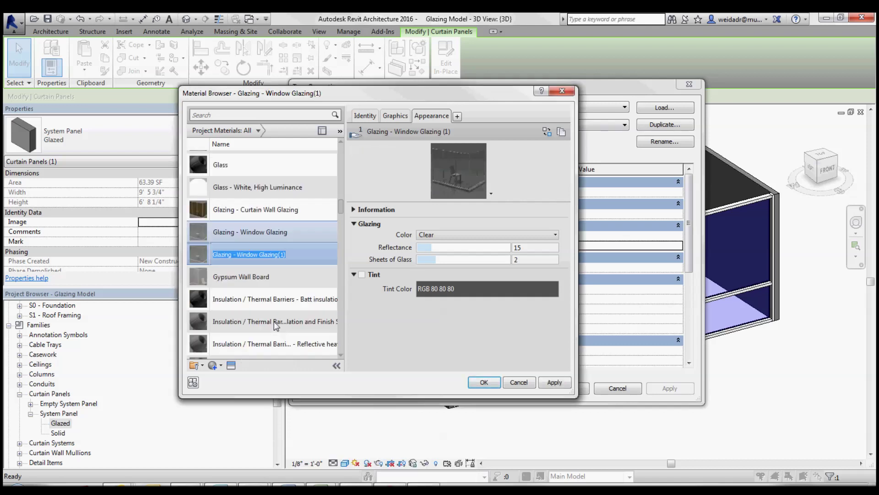
left_click(308, 277)
left_click(307, 258)
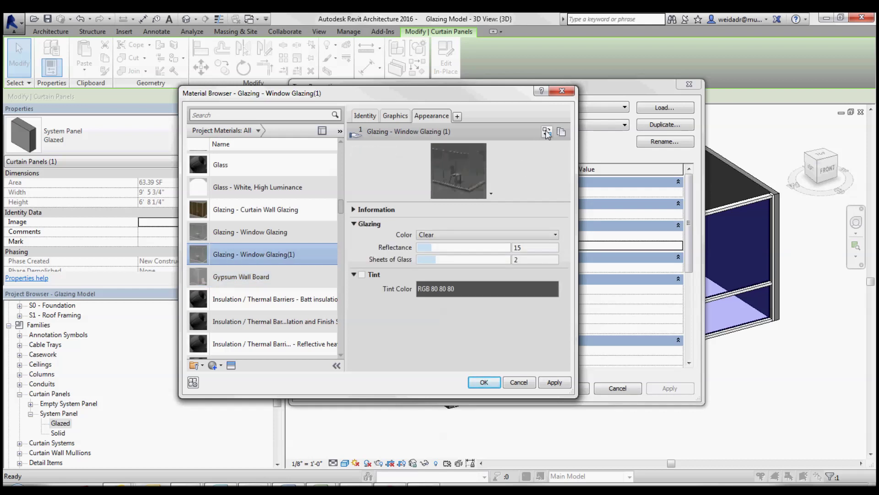
Replace the copy's appearance asset with Clear, found by searching the Asset Browser for glazing
left_click(547, 133)
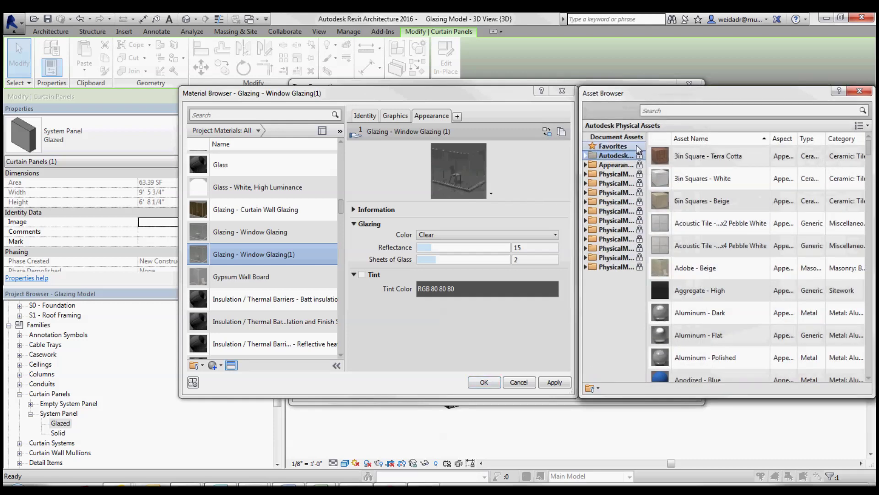
left_click(697, 110)
type("glazing")
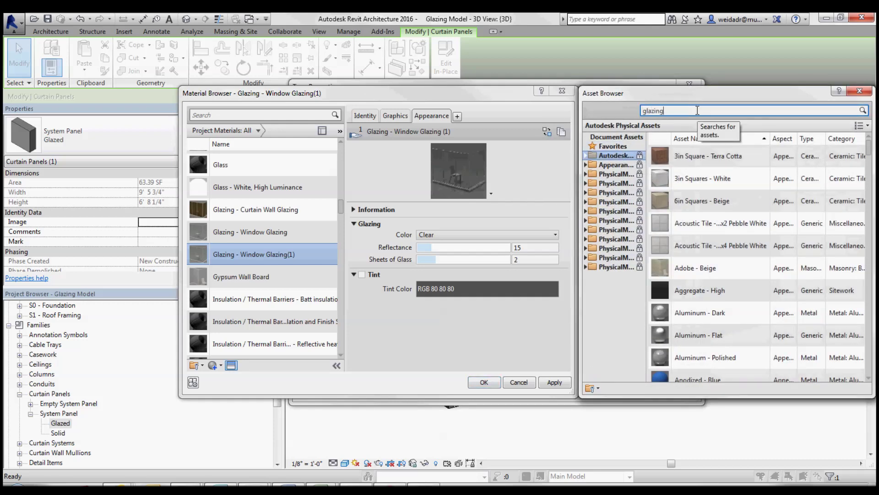
key("Return")
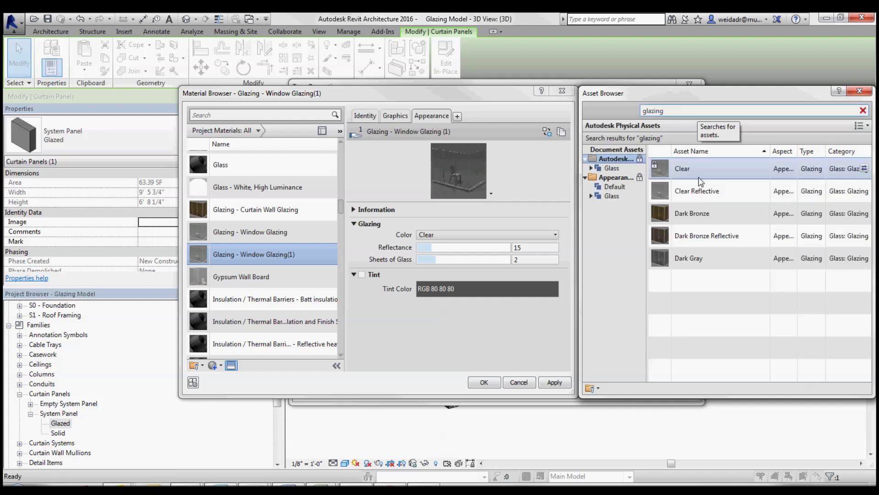
mouse_move(715, 173)
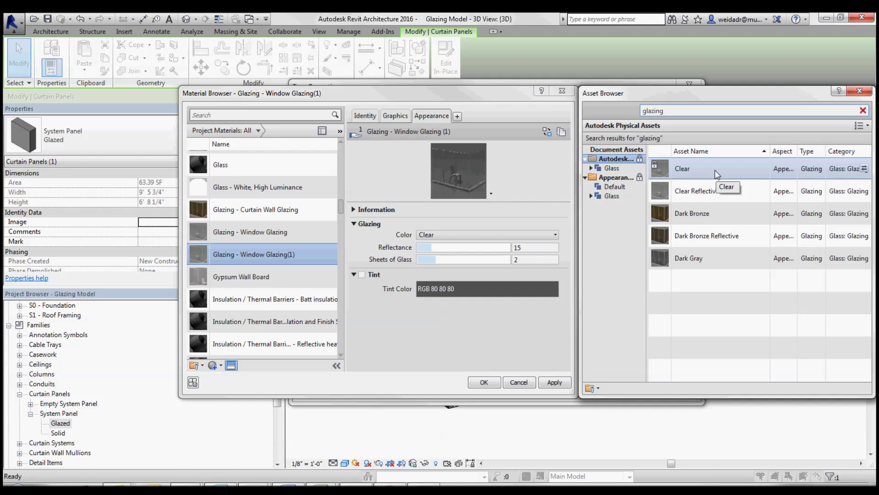
double_click(716, 172)
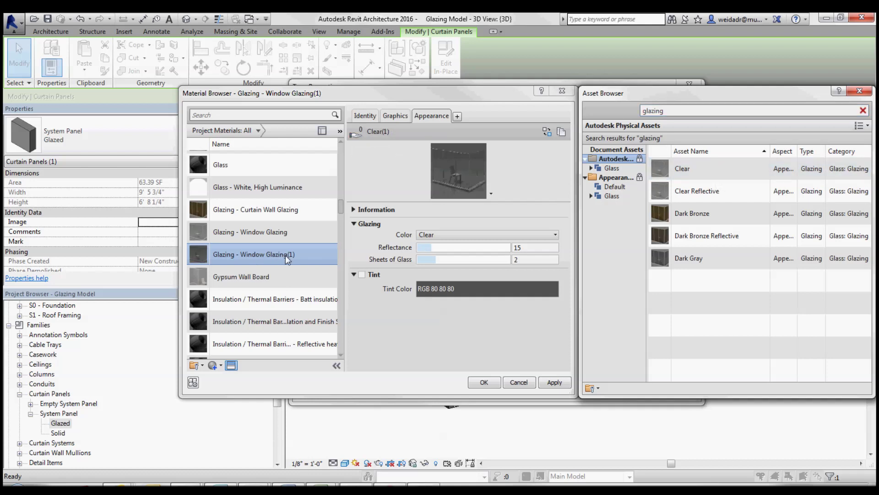
Close the Asset Browser and rename Glazing - Window Glazing(1) to Glazing - Window Glazing - Green
left_click(859, 90)
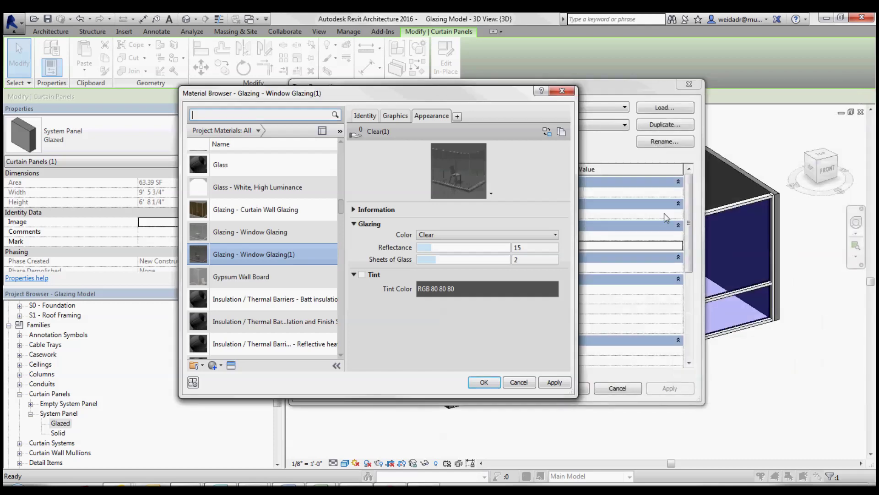
left_click(288, 258)
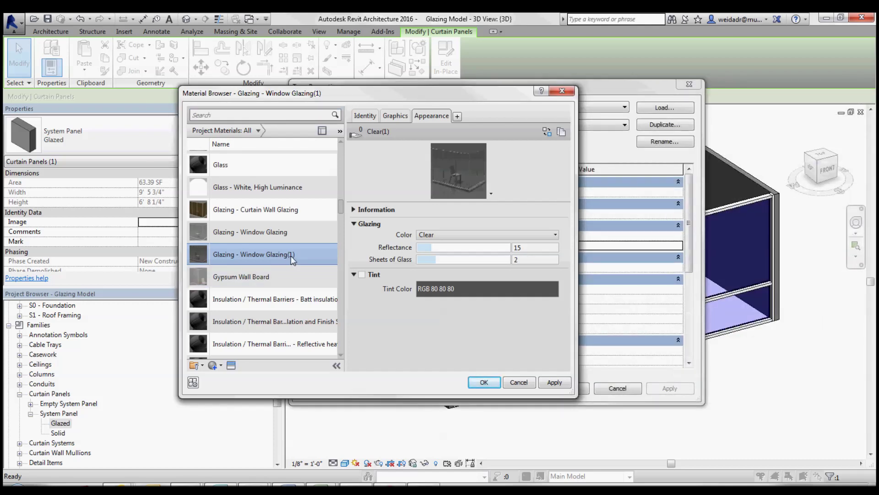
right_click(291, 260)
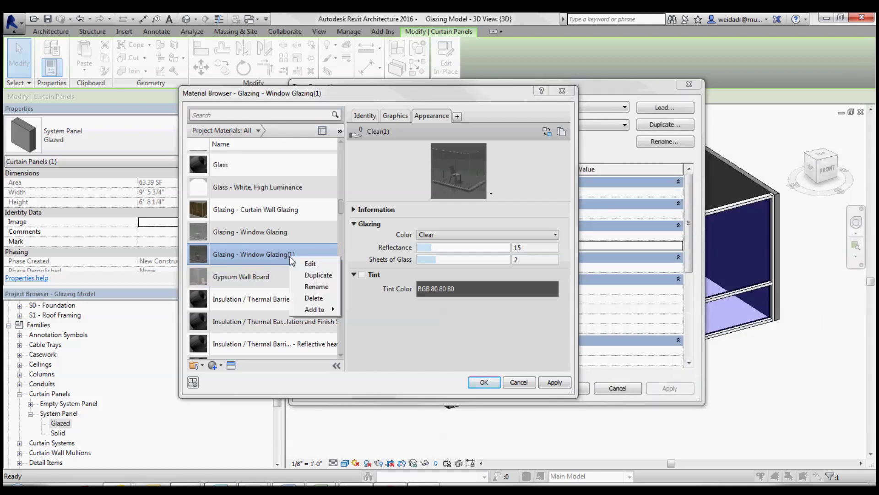
left_click(315, 283)
left_click(298, 259)
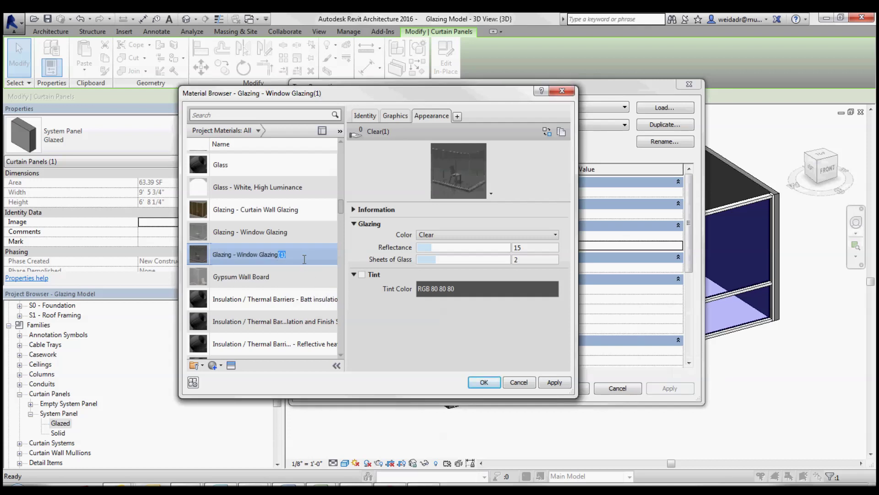
key("BackSpace")
key("BackSpace")
key("BackSpace")
type("- Green")
left_click(307, 236)
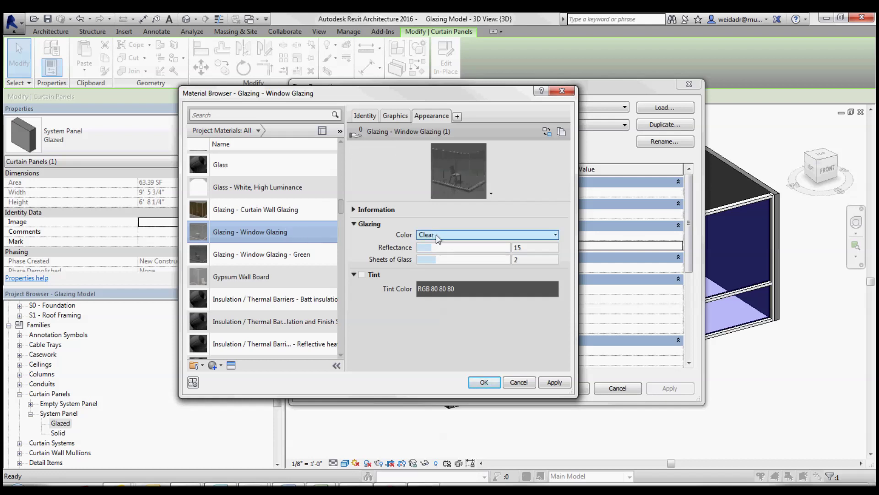
key("Down")
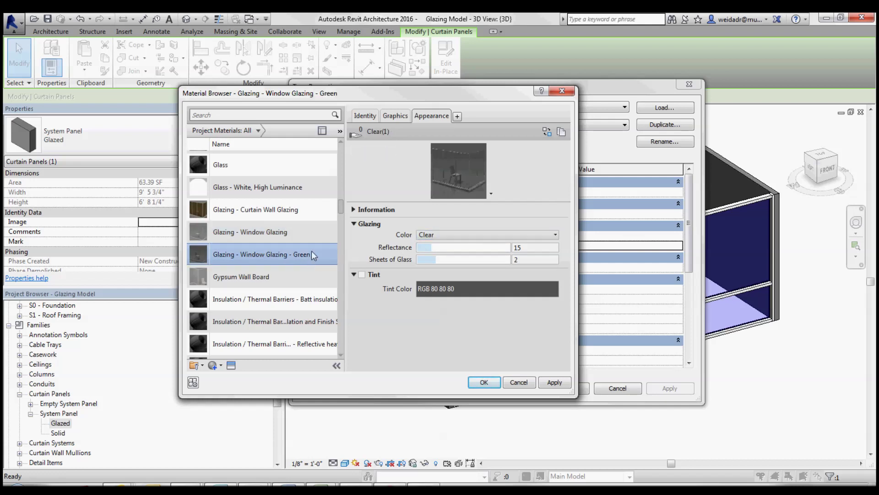
Give the Green material Green glazing colour and an RGB 0 255 0 tint, then close the browser
left_click(436, 236)
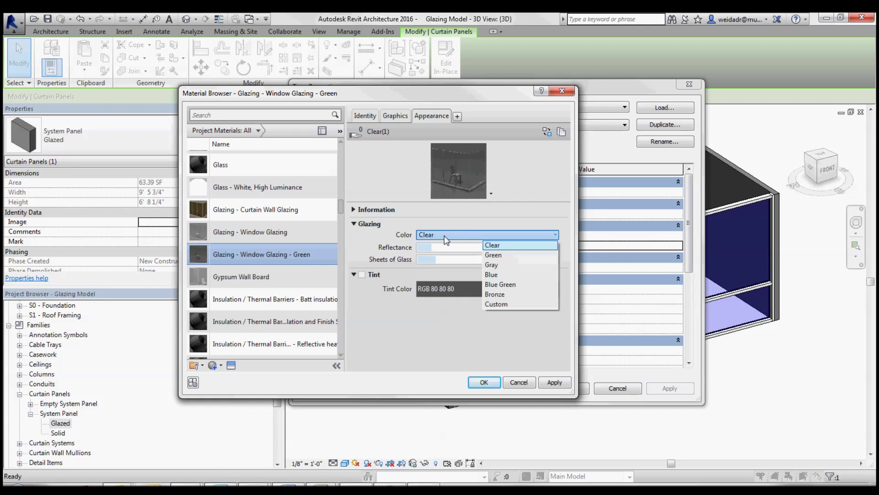
left_click(508, 254)
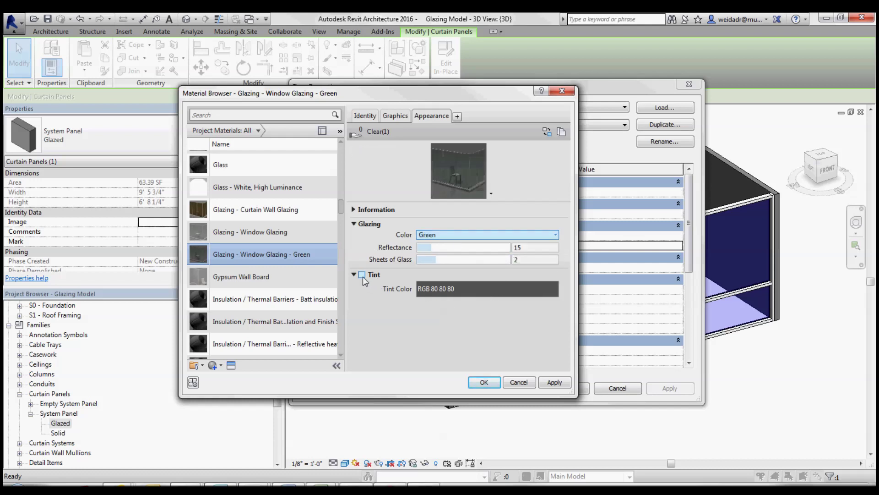
left_click(362, 275)
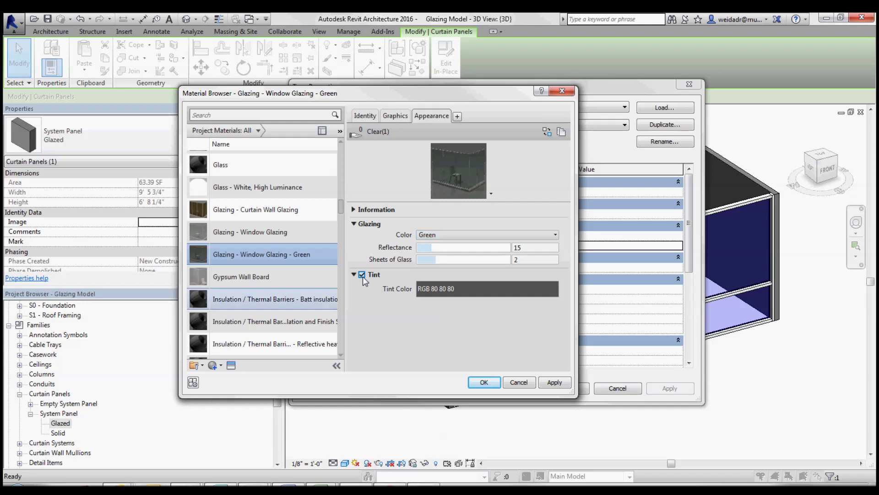
left_click(452, 293)
left_click(293, 190)
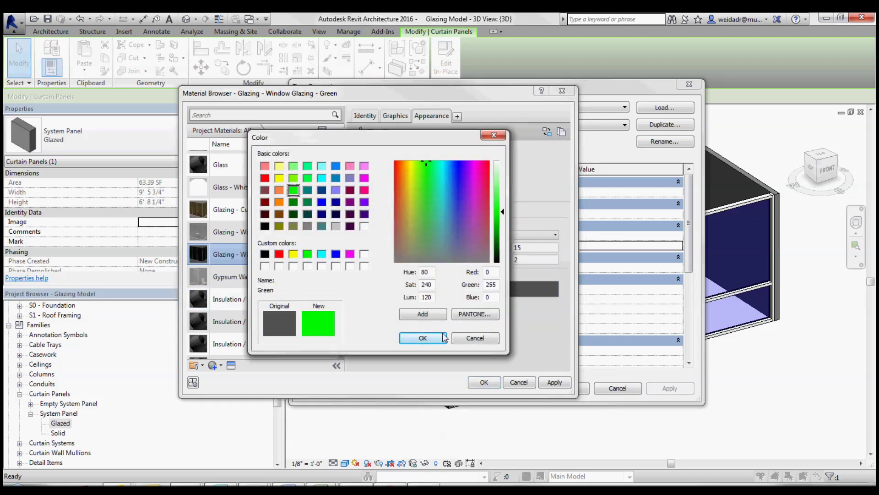
left_click(423, 337)
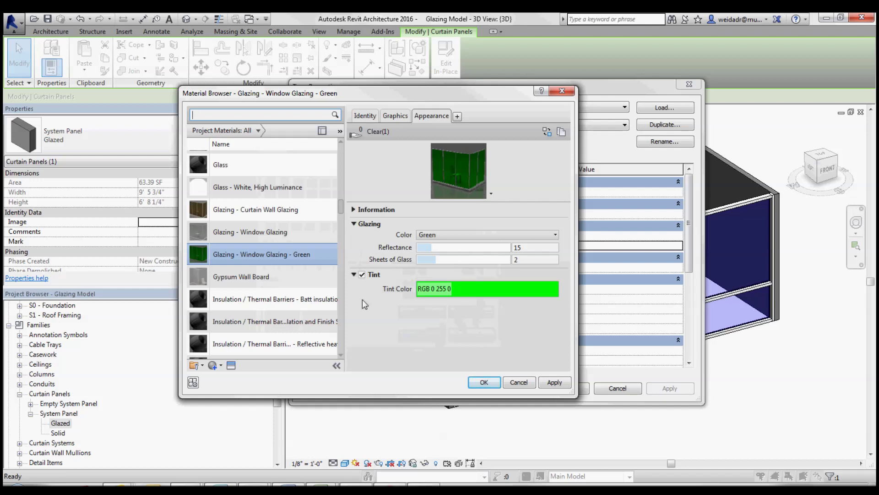
left_click(281, 233)
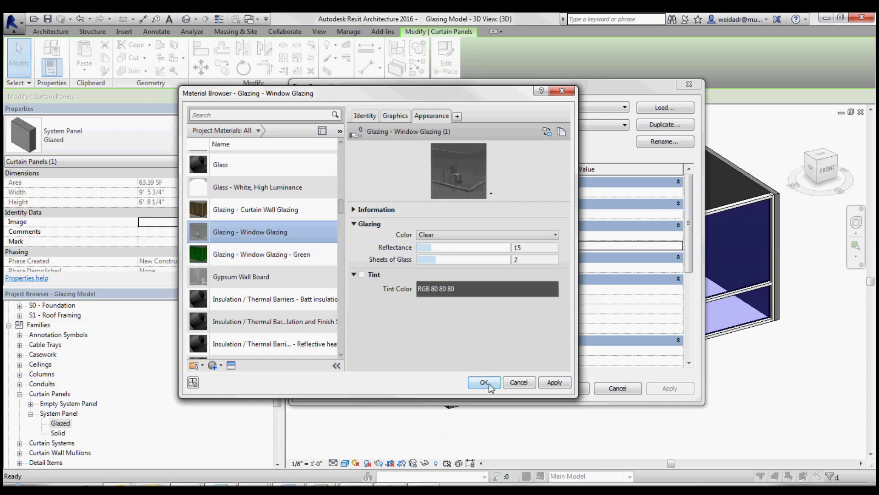
left_click(486, 383)
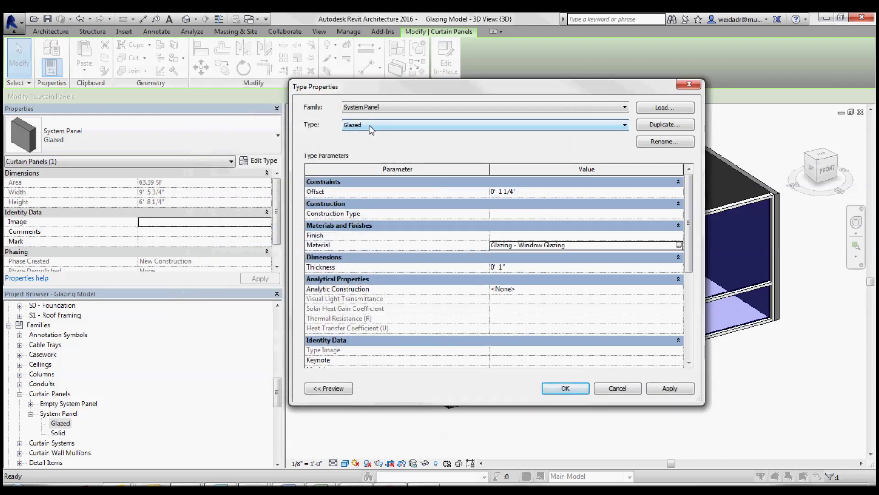
Duplicate the panel type as Glazed - Green using Glazing - Window Glazing - Green material
left_click(666, 126)
double_click(491, 241)
type("Glazed - Green")
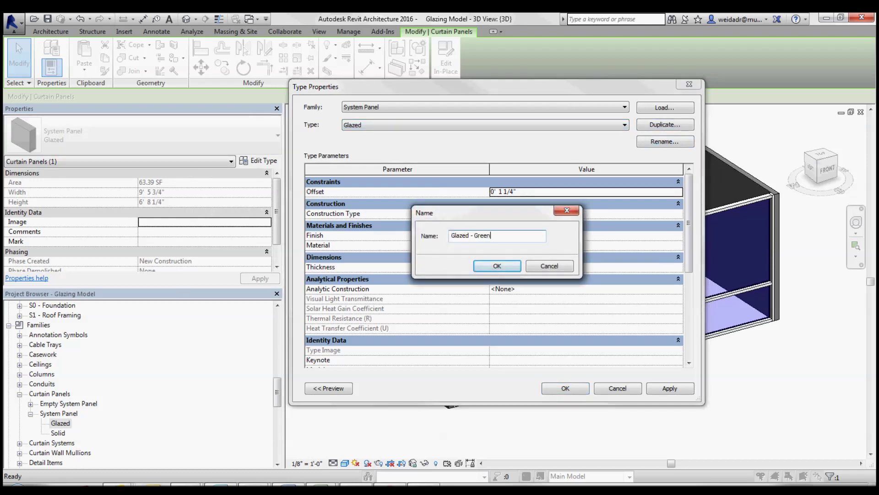
left_click(497, 265)
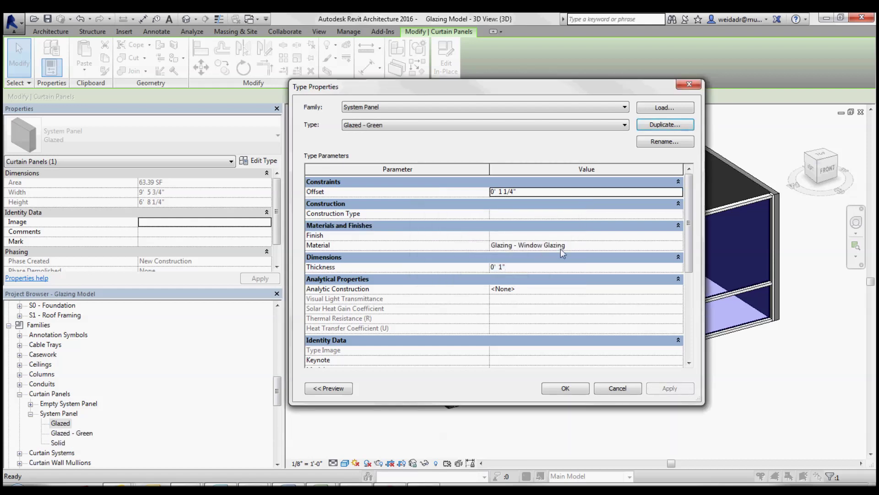
left_click(678, 245)
left_click(678, 245)
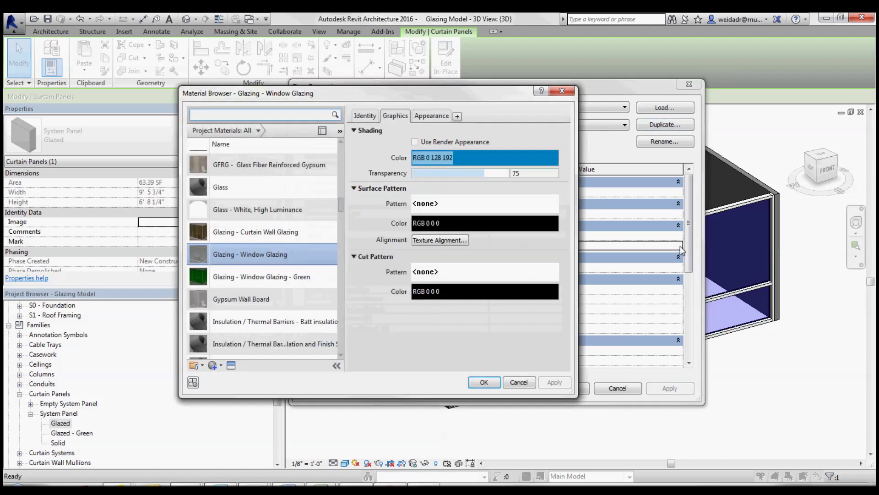
left_click(266, 278)
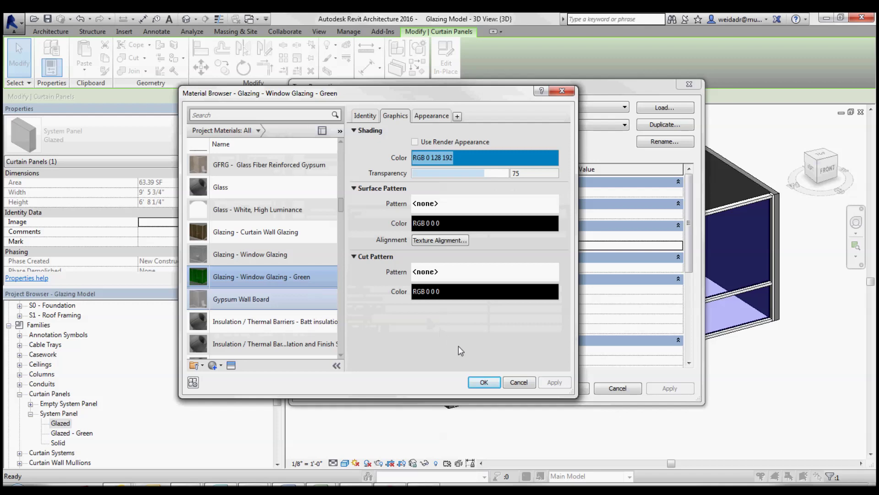
left_click(484, 382)
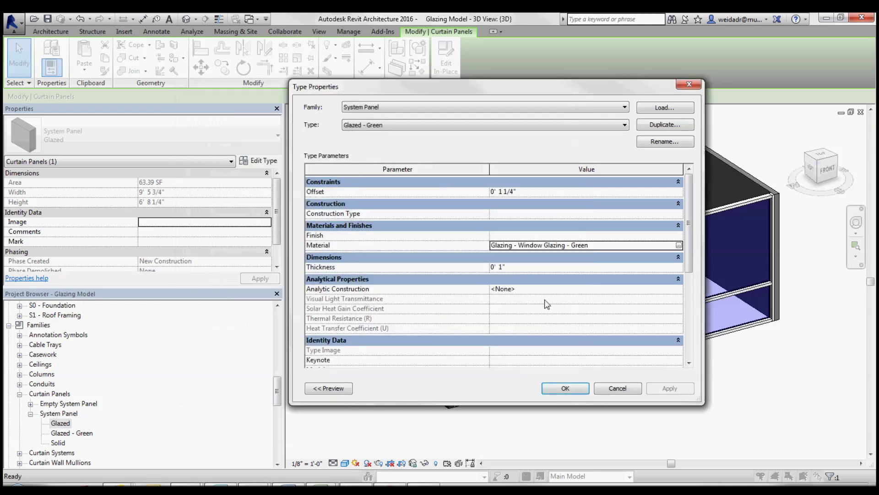
Switch the Type dropdown to Glazed and back to Glazed - Green
left_click(389, 125)
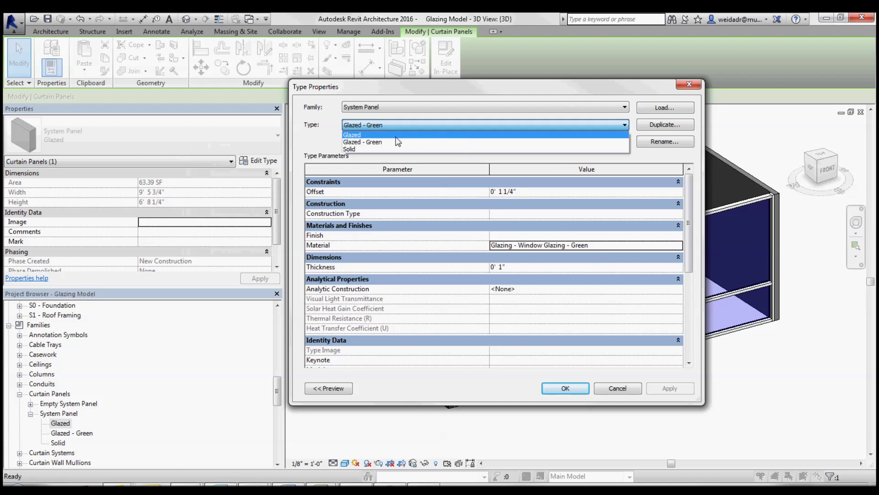
left_click(397, 135)
left_click(485, 125)
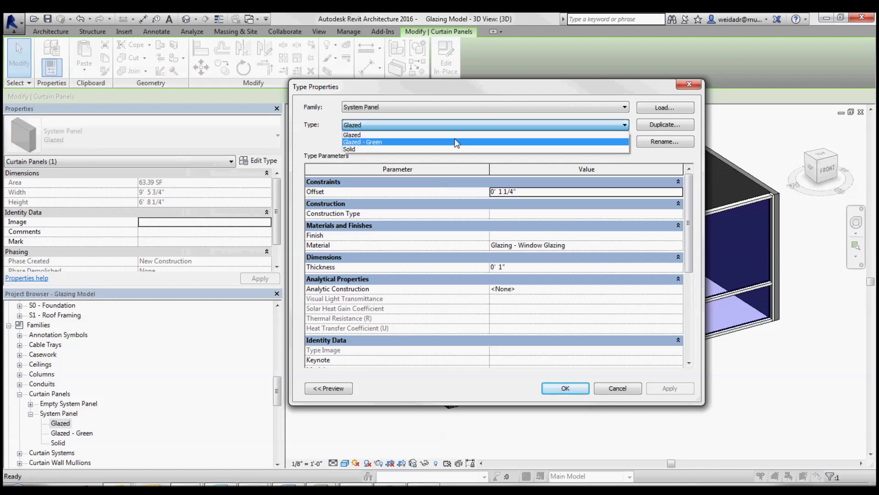
left_click(438, 146)
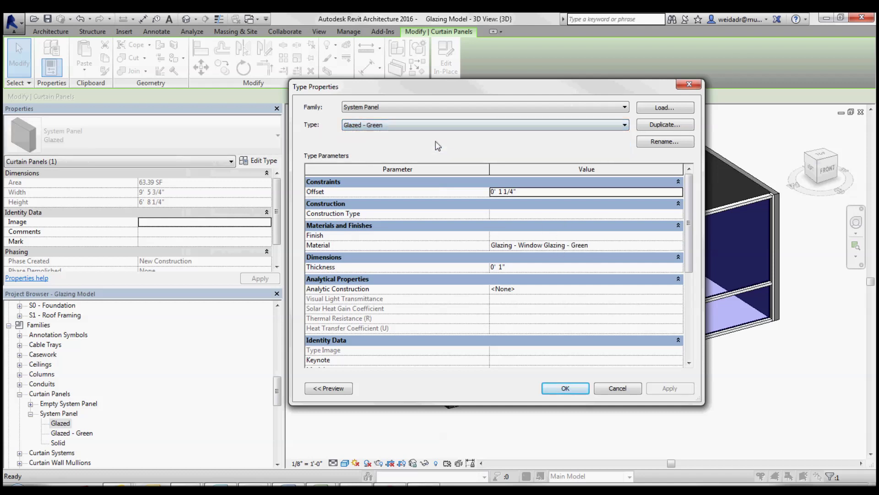
Apply Glazed - Green to the panel, deselect it, and set the 3D view to Realistic
left_click(566, 388)
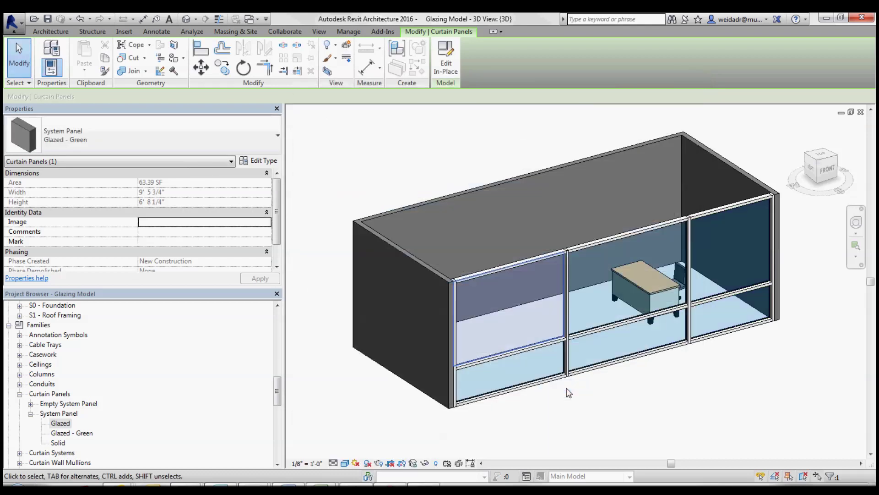
left_click(623, 416)
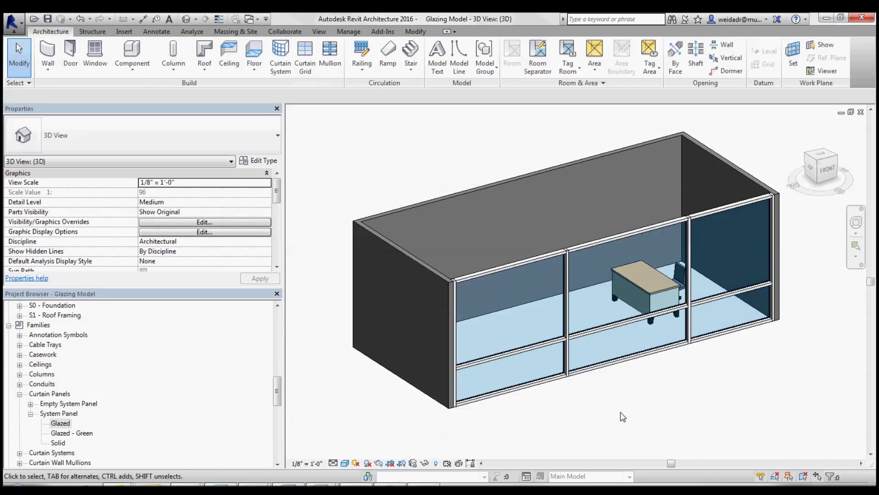
left_click(345, 464)
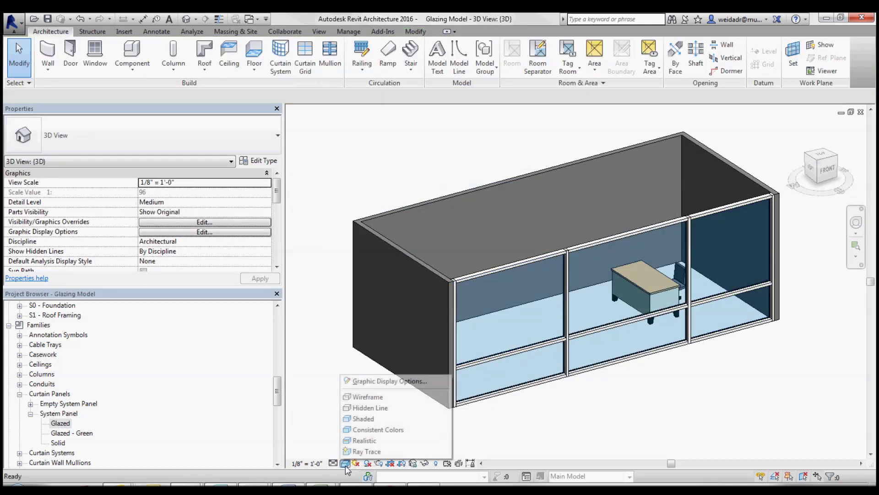
left_click(371, 440)
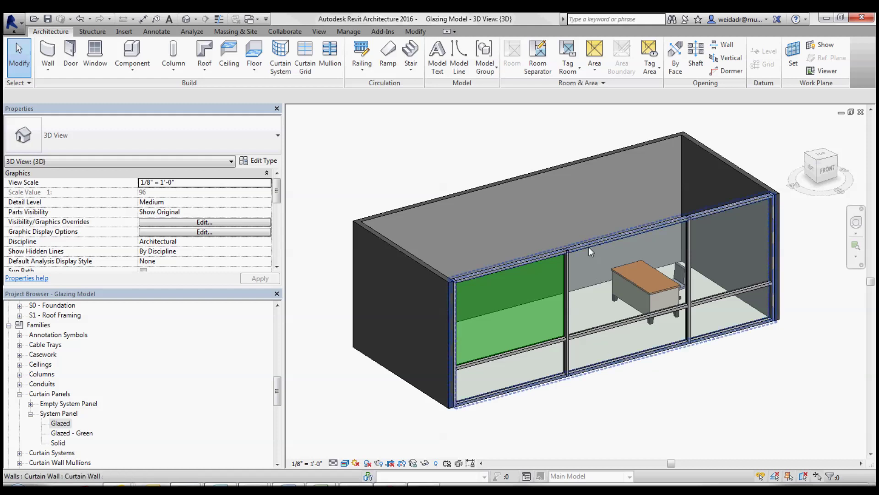
key("Tab")
Tab-select the middle and right upper curtain panels and set each to Glazed - Green
key("Tab")
key("Tab")
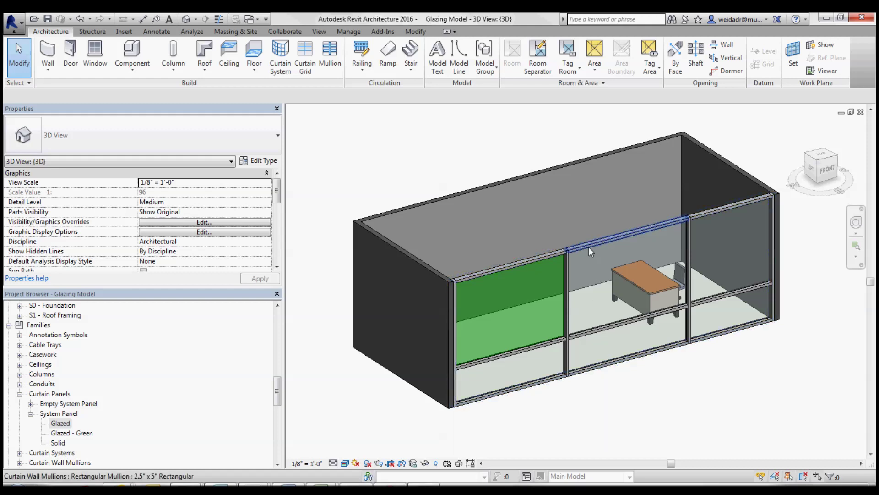
key("Tab")
left_click(581, 330)
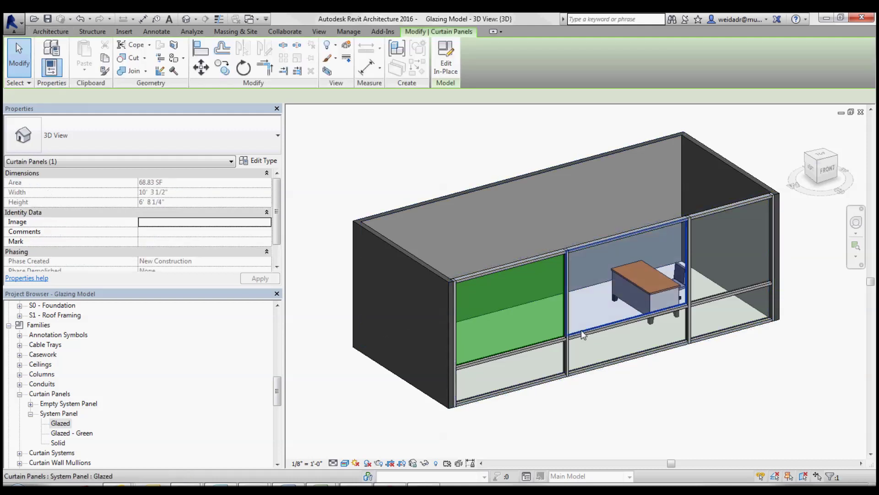
left_click(181, 136)
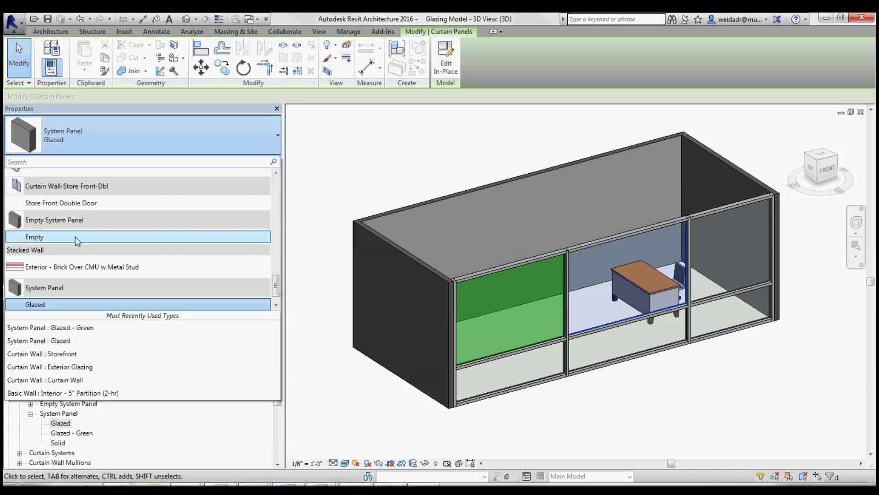
left_click(276, 306)
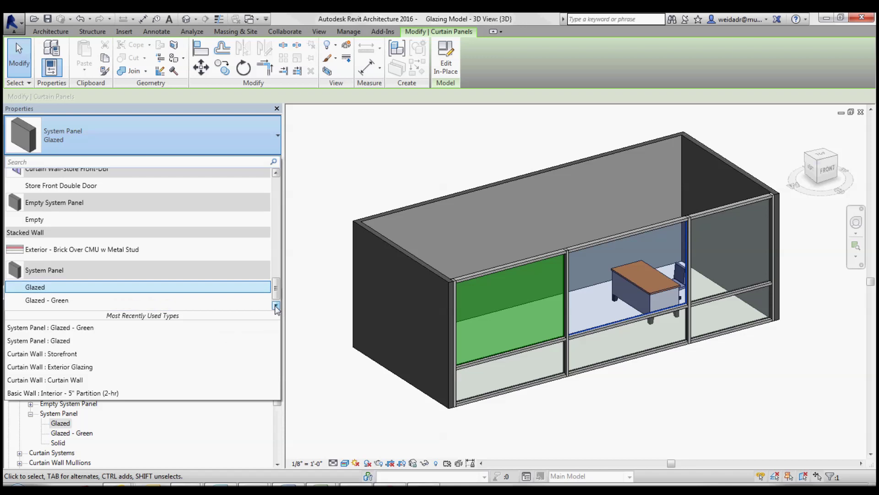
left_click(215, 290)
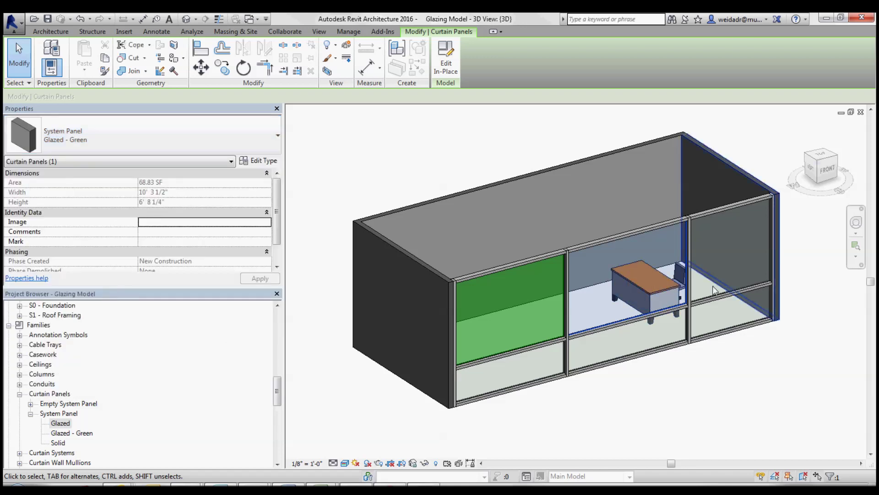
left_click(729, 245)
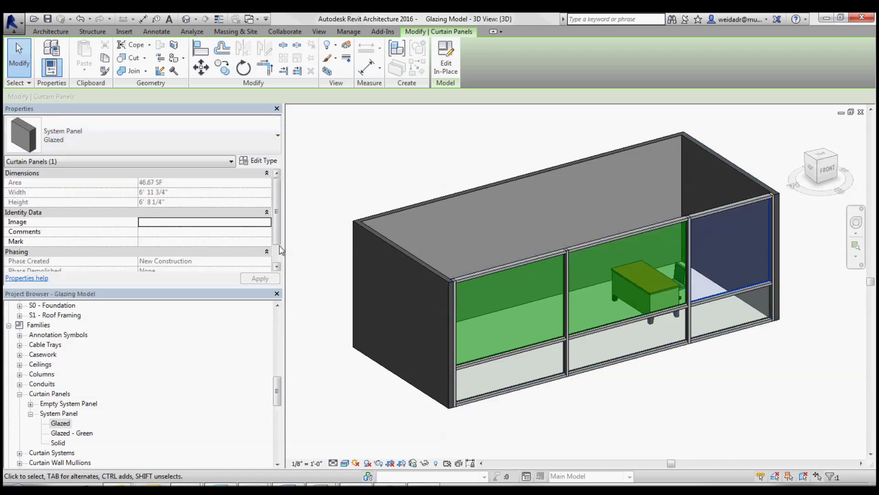
scroll(278, 247, "down", 2)
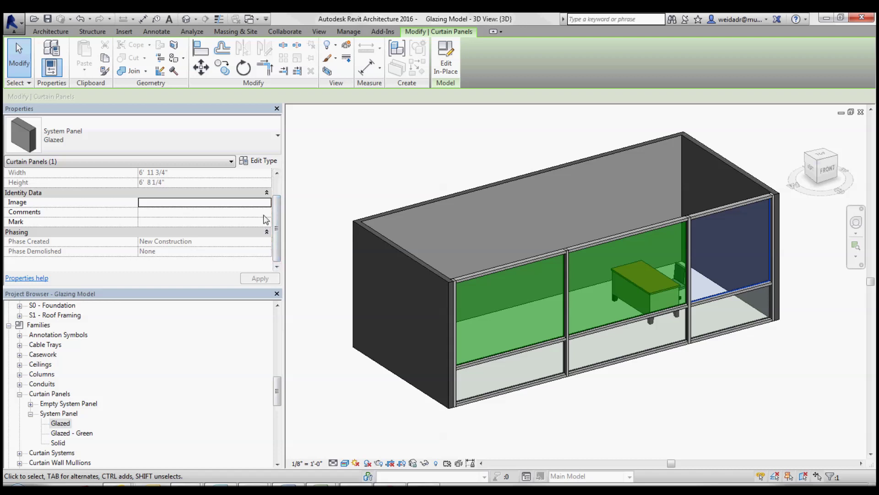
left_click(240, 133)
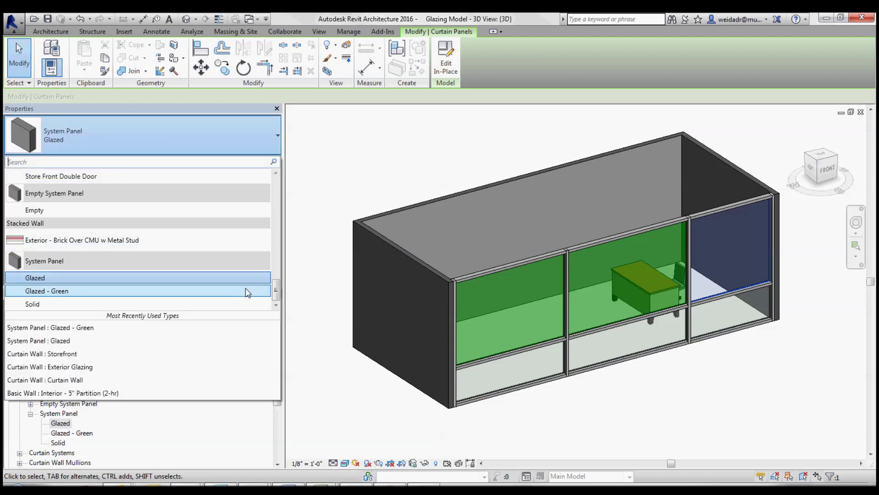
left_click(131, 291)
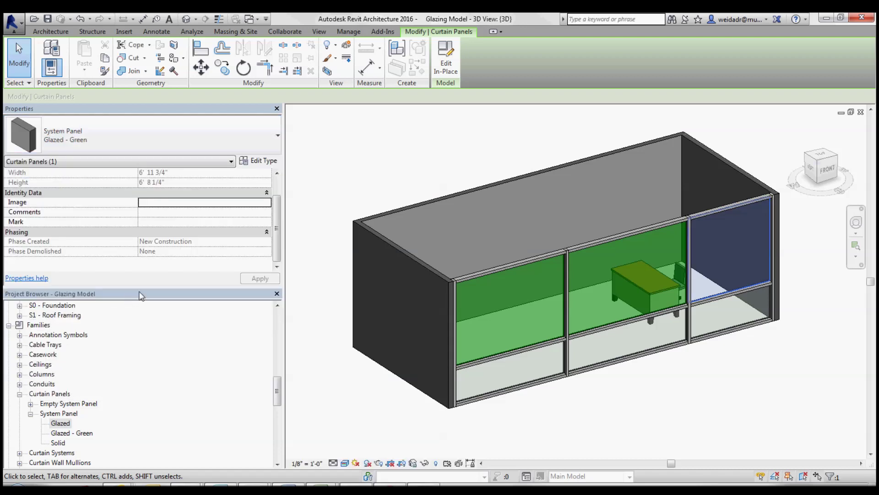
left_click(397, 172)
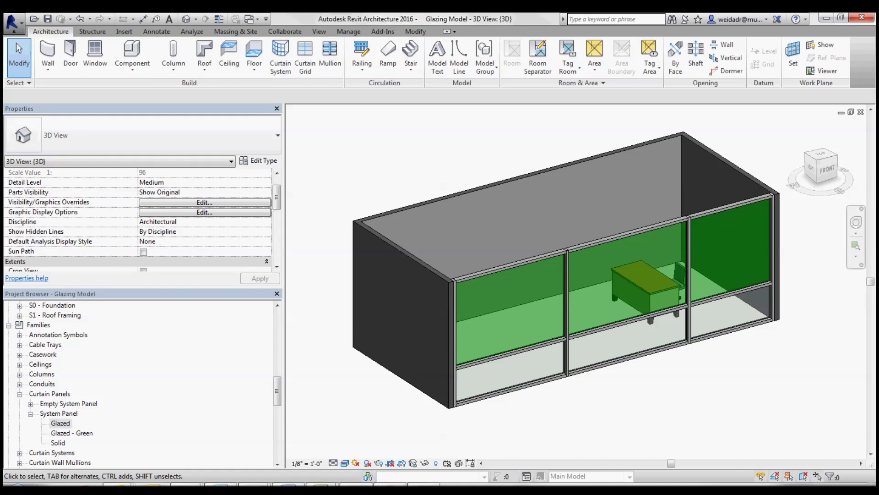